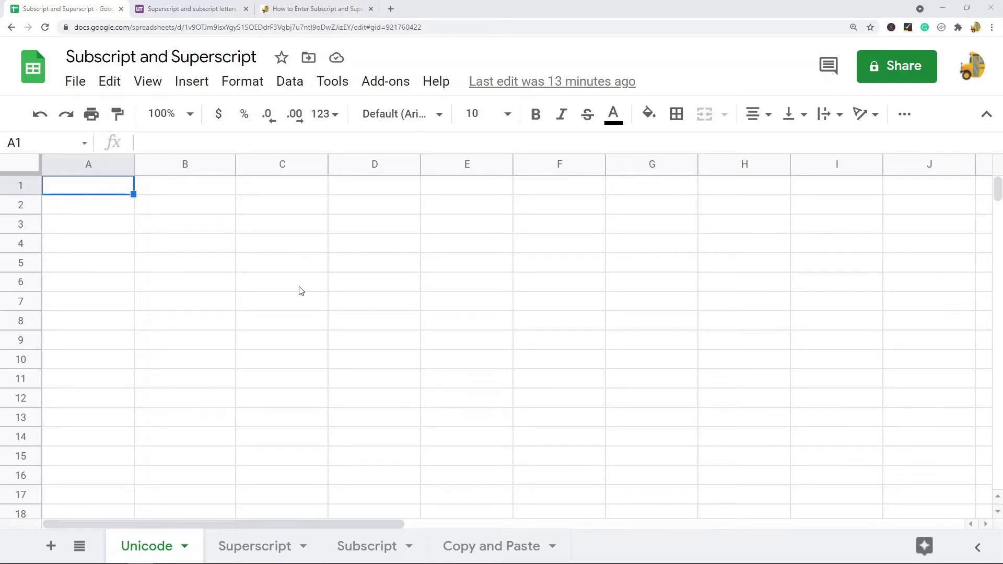
Copy the superscript ² (U+00B2) from its Unicode Character Table detail page.
{"action": "left_click", "coordinate": [187, 7]}
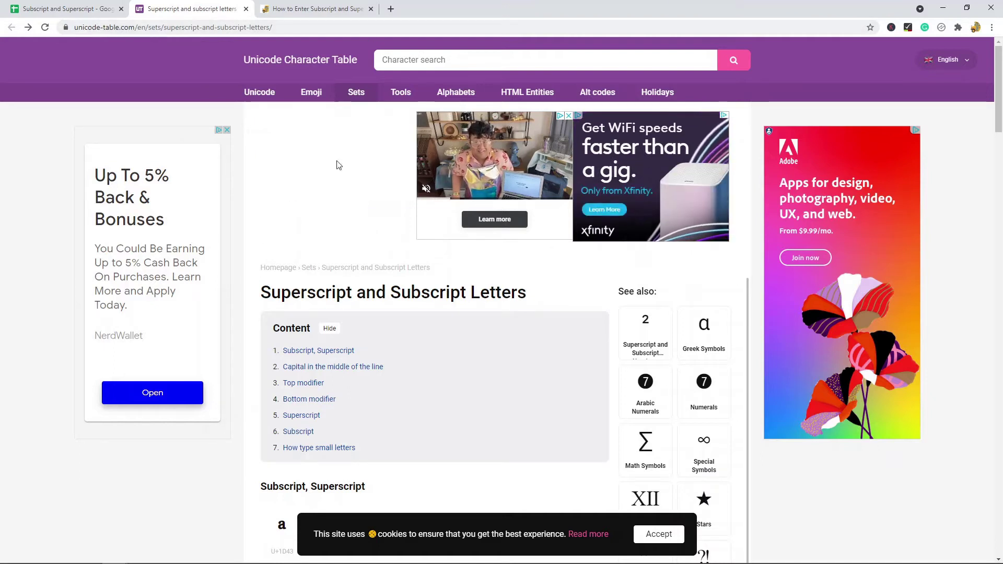
{"action": "scroll", "coordinate": [468, 320], "scroll_direction": "down", "scroll_amount": 13}
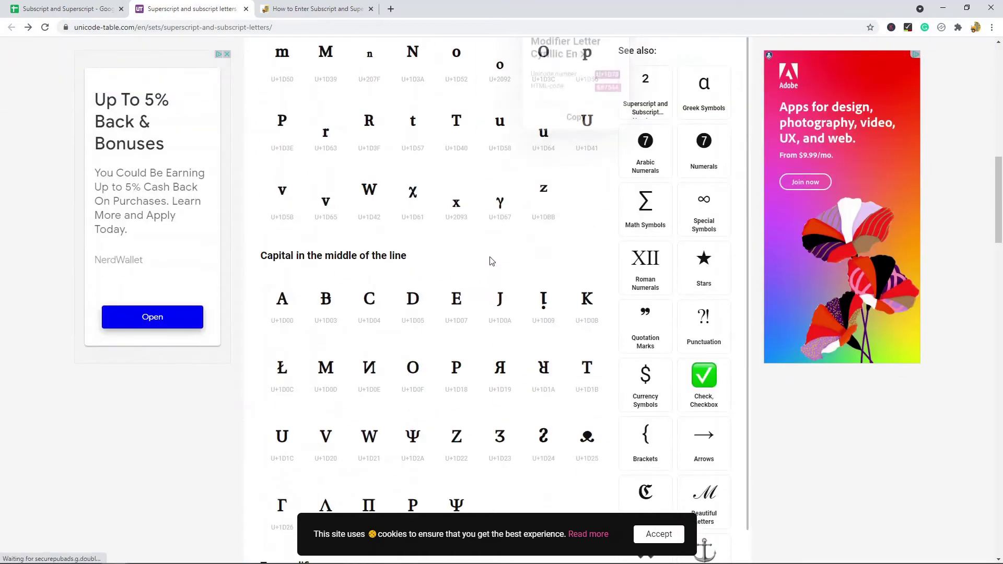
{"action": "scroll", "coordinate": [571, 282], "scroll_direction": "up", "scroll_amount": 15}
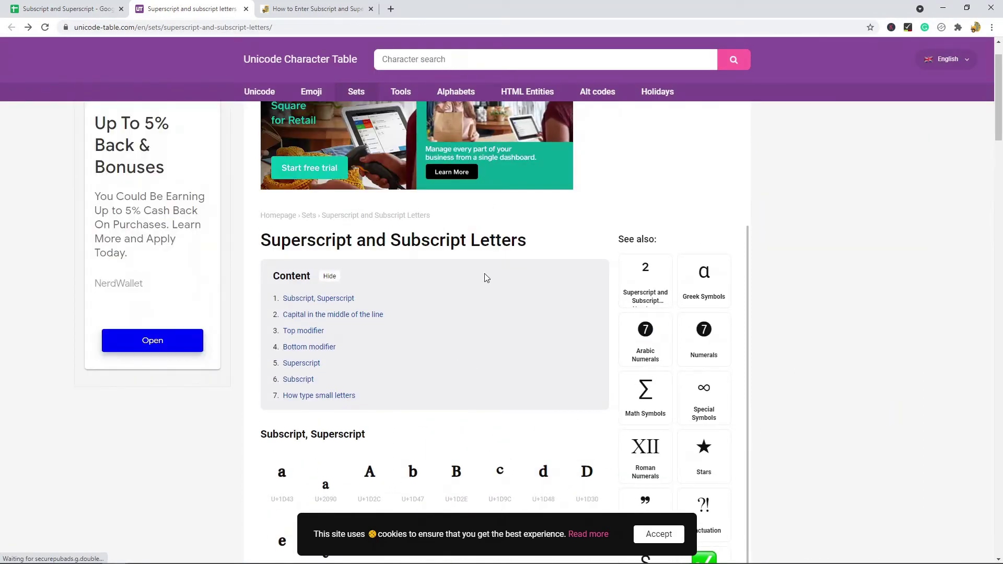
{"action": "scroll", "coordinate": [487, 278], "scroll_direction": "down", "scroll_amount": 14}
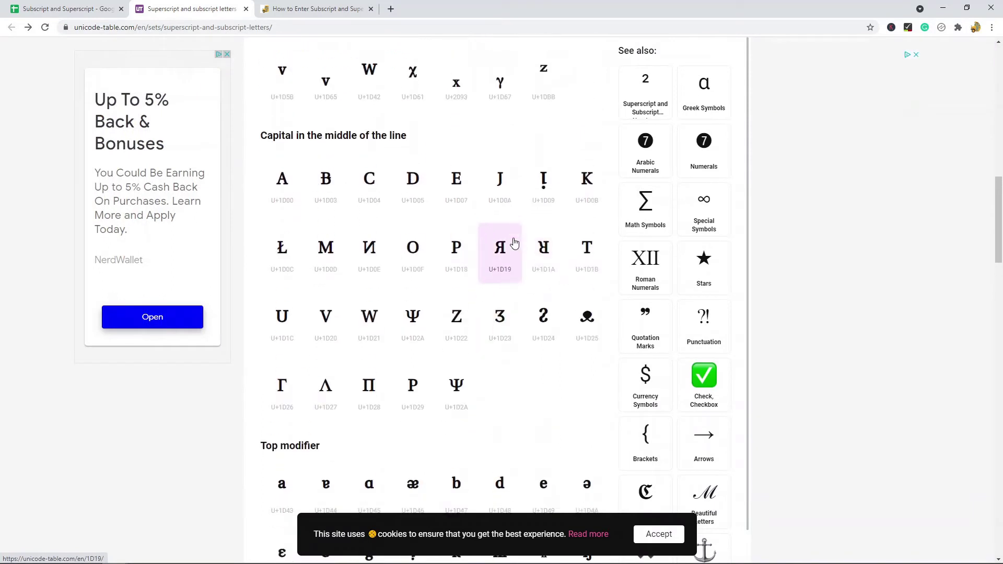
{"action": "scroll", "coordinate": [544, 256], "scroll_direction": "down", "scroll_amount": 15}
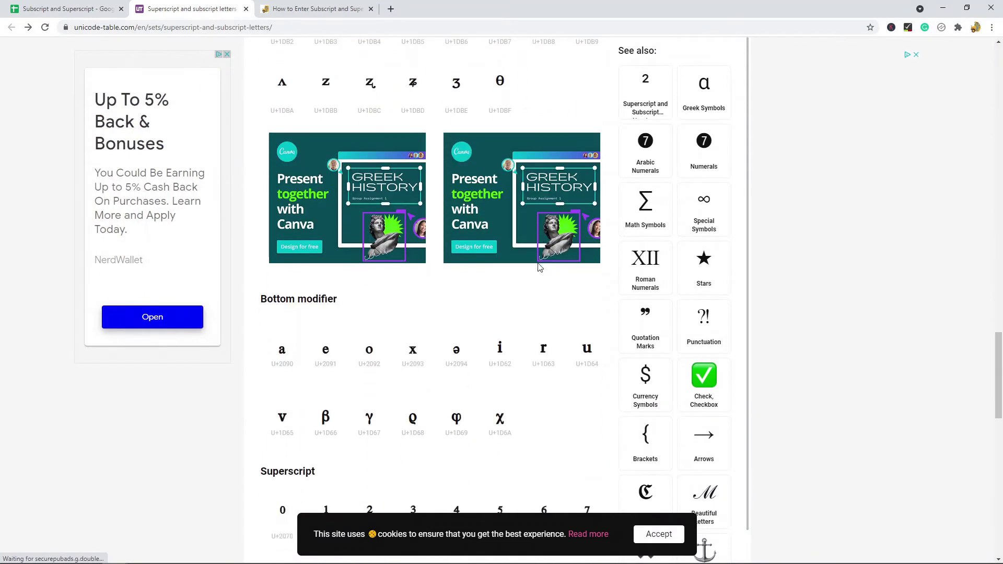
{"action": "scroll", "coordinate": [540, 268], "scroll_direction": "down", "scroll_amount": 6}
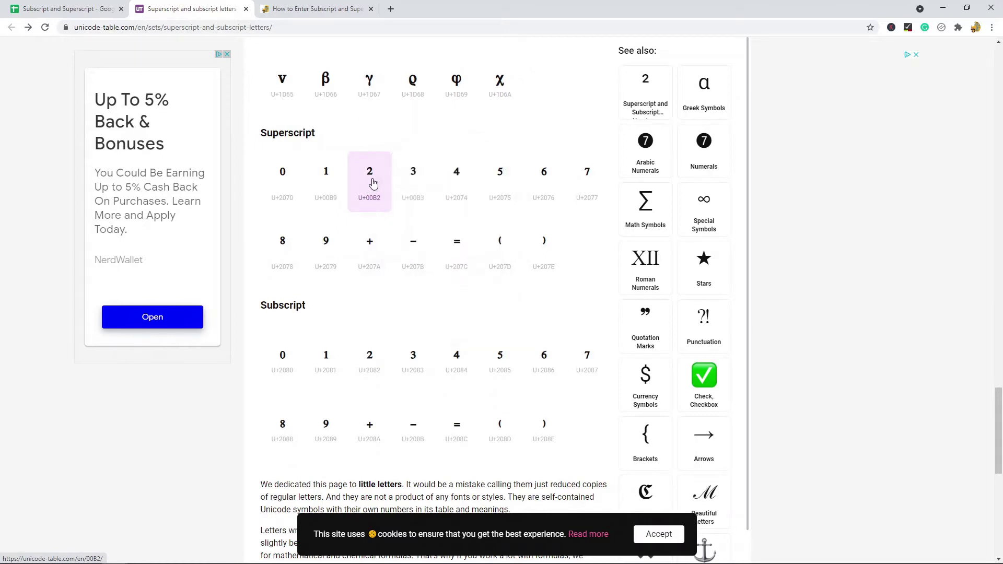
{"action": "left_click", "coordinate": [372, 183]}
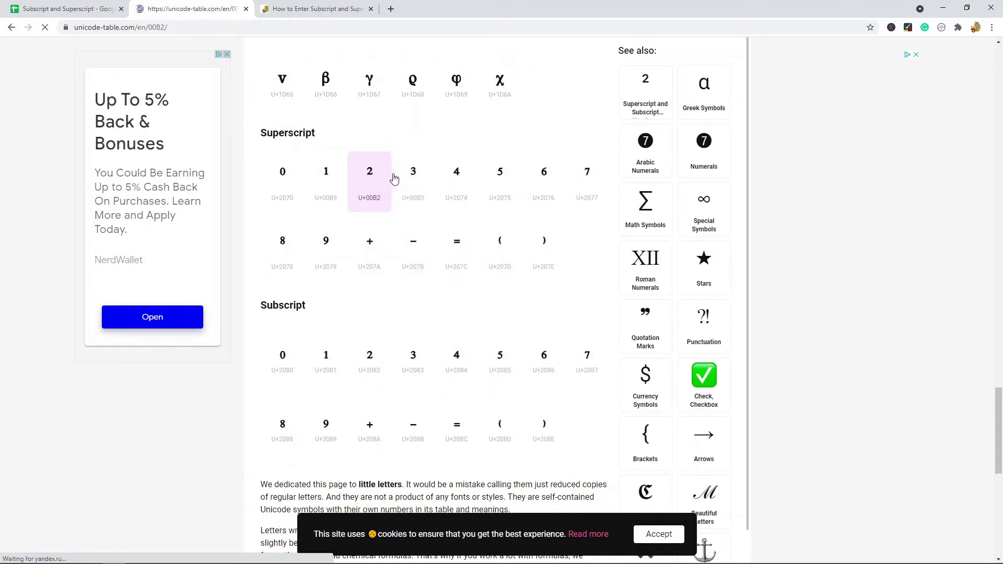
{"action": "left_click", "coordinate": [323, 409]}
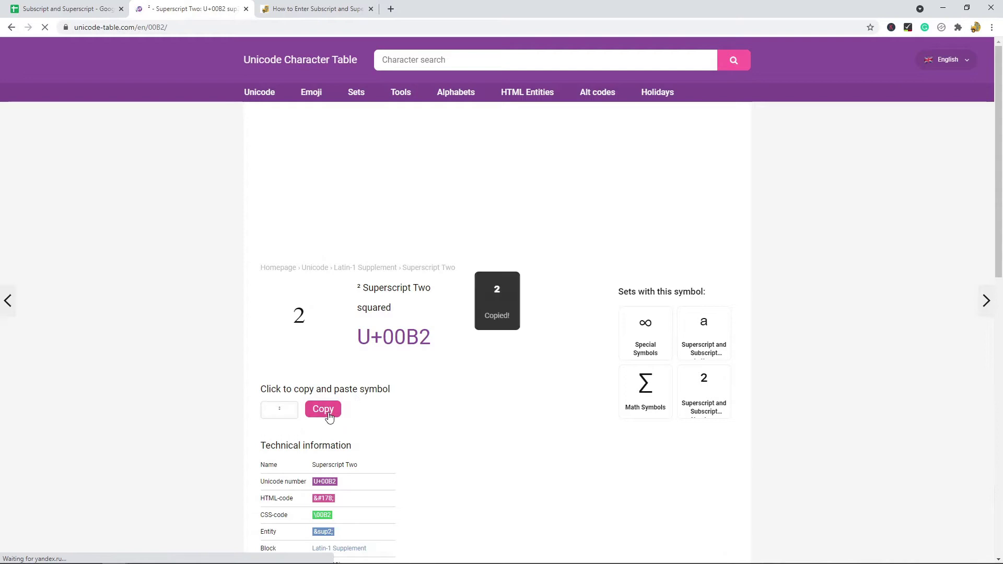
Paste the superscript ² into cell A1 of the Unicode sheet.
{"action": "left_click", "coordinate": [93, 15]}
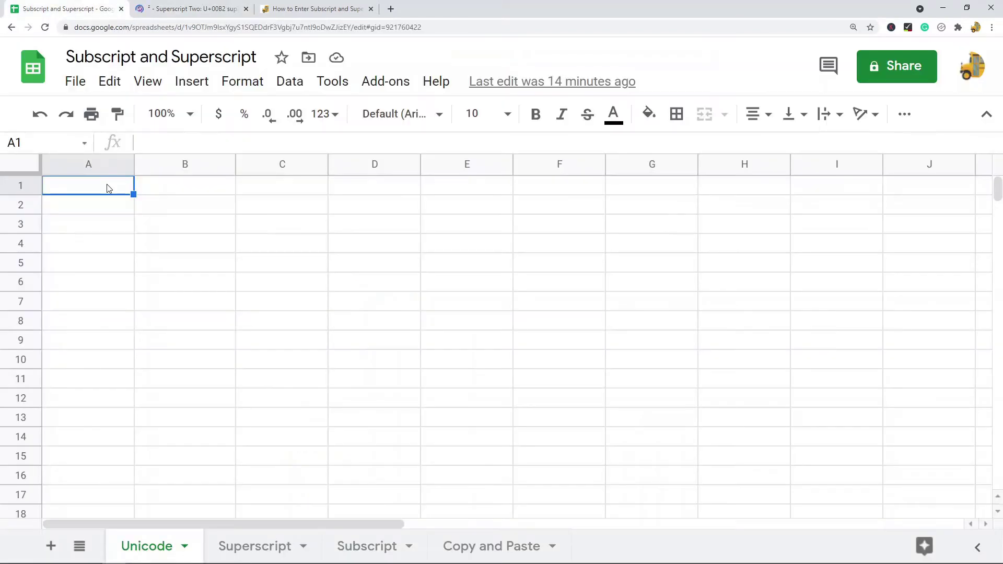
{"action": "right_click", "coordinate": [108, 185]}
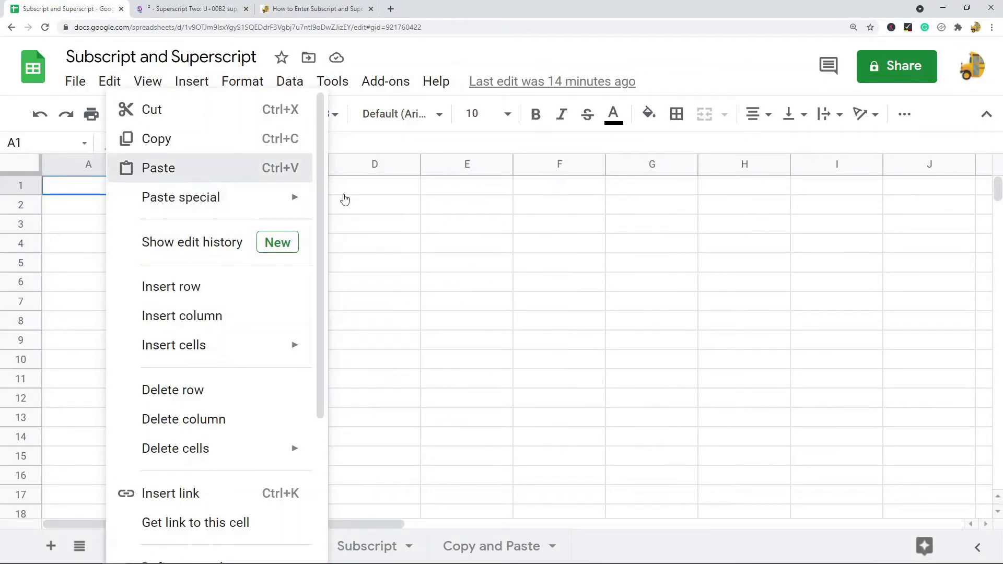
{"action": "left_click", "coordinate": [157, 167]}
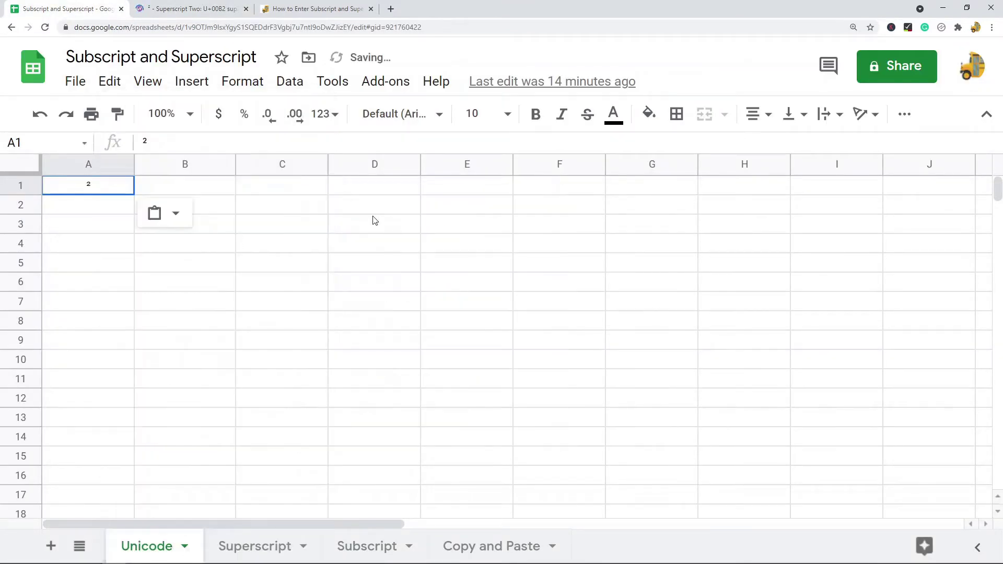
Enter X followed by the pasted ² in cell A2, then move on to A3.
{"action": "left_click", "coordinate": [94, 209]}
{"action": "type", "text": "X"}
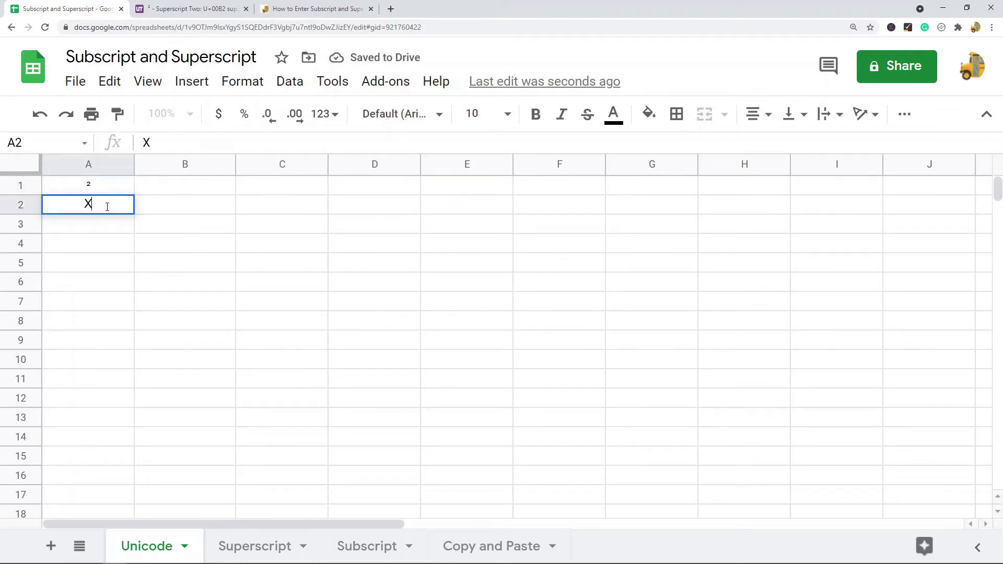
{"action": "key", "text": "ctrl+v"}
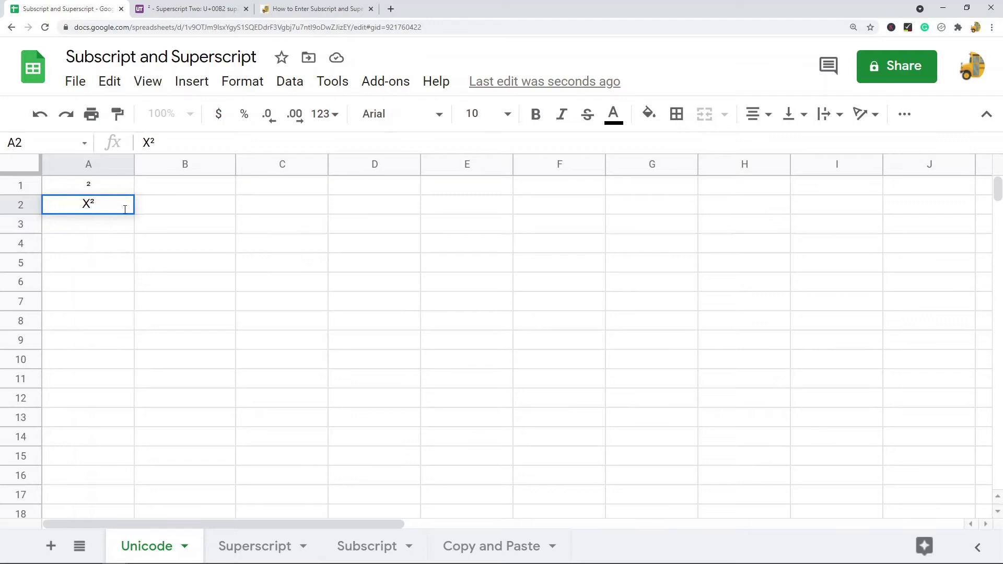
{"action": "left_click", "coordinate": [140, 247]}
{"action": "left_click", "coordinate": [89, 214]}
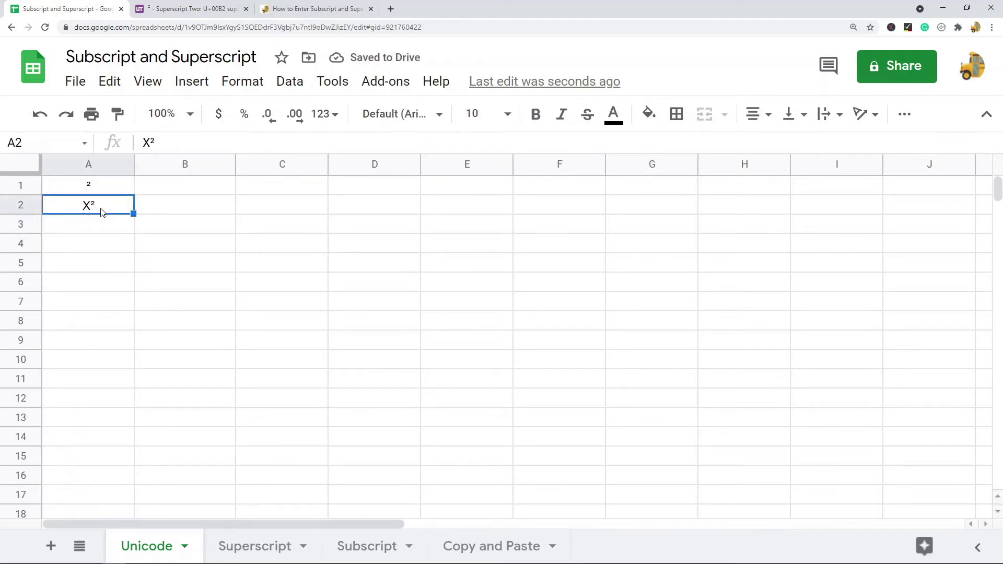
{"action": "left_click", "coordinate": [98, 231]}
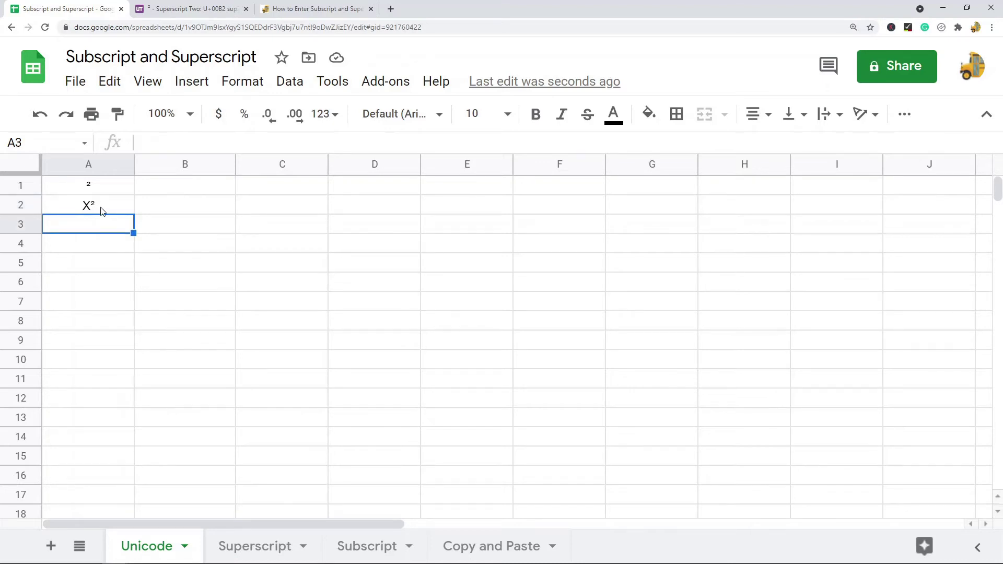
Go back to the Unicode superscript and subscript set, then return to the spreadsheet.
{"action": "left_click", "coordinate": [199, 5]}
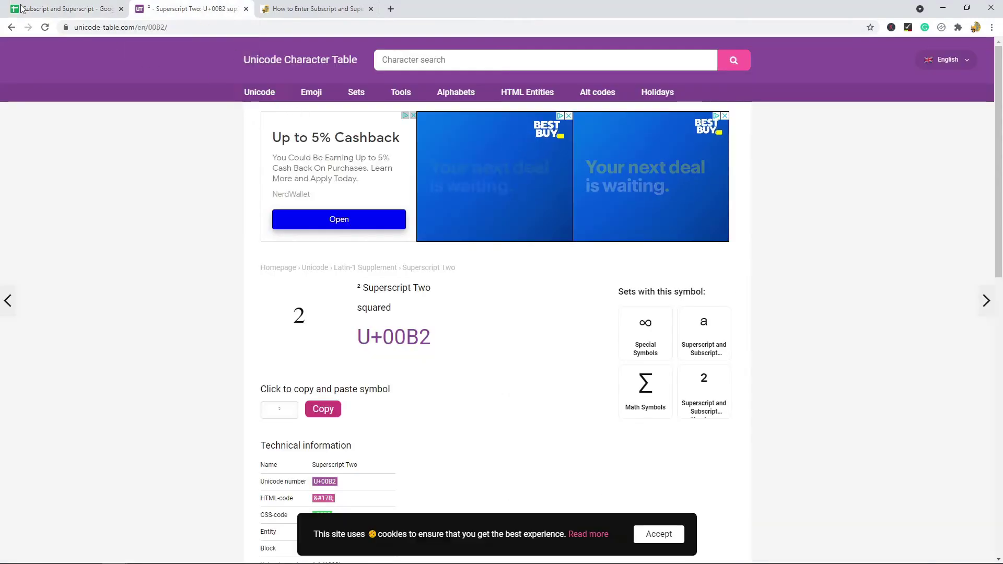
{"action": "left_click", "coordinate": [11, 27]}
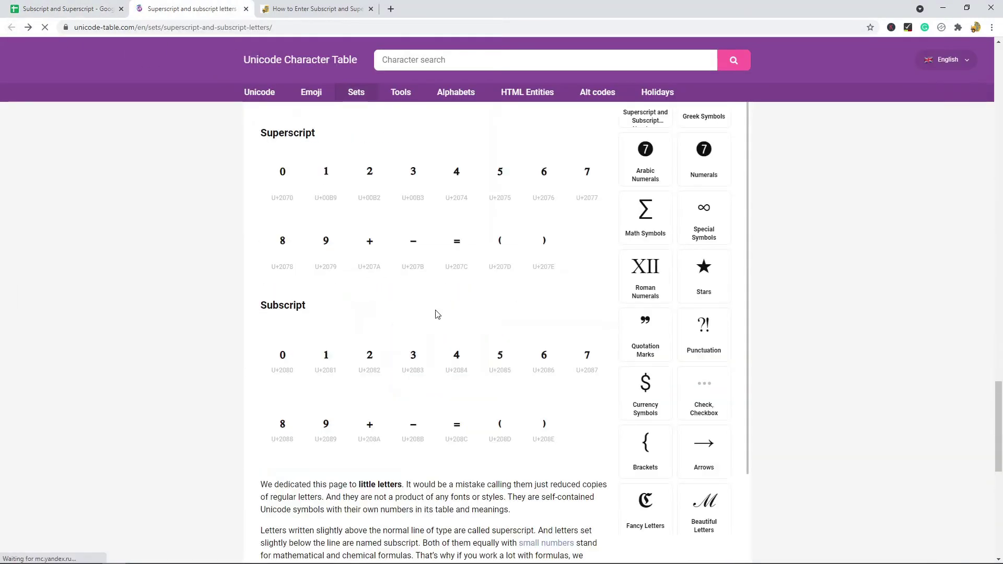
{"action": "scroll", "coordinate": [466, 283], "scroll_direction": "up", "scroll_amount": 8}
{"action": "scroll", "coordinate": [516, 174], "scroll_direction": "up", "scroll_amount": 5}
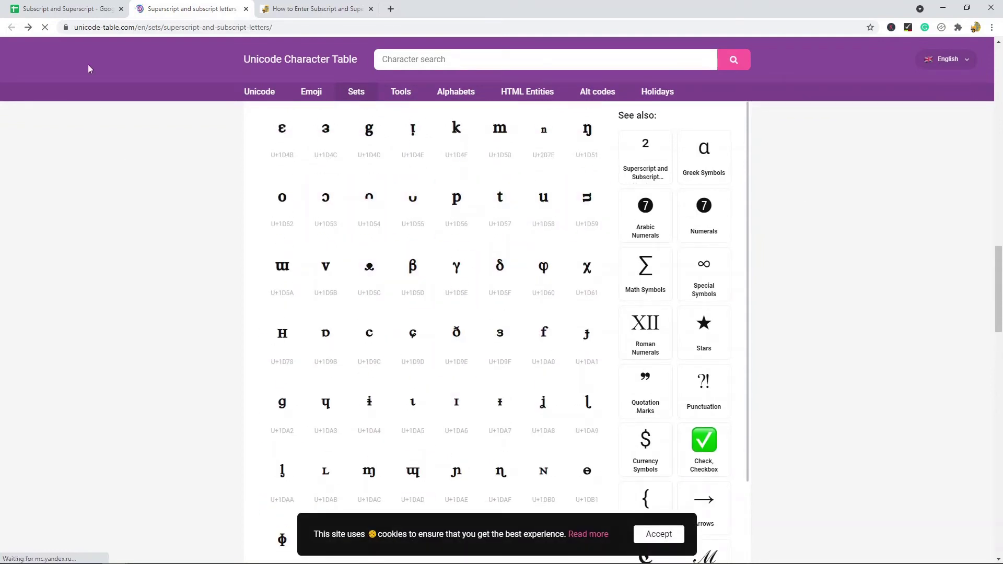
{"action": "left_click", "coordinate": [51, 5]}
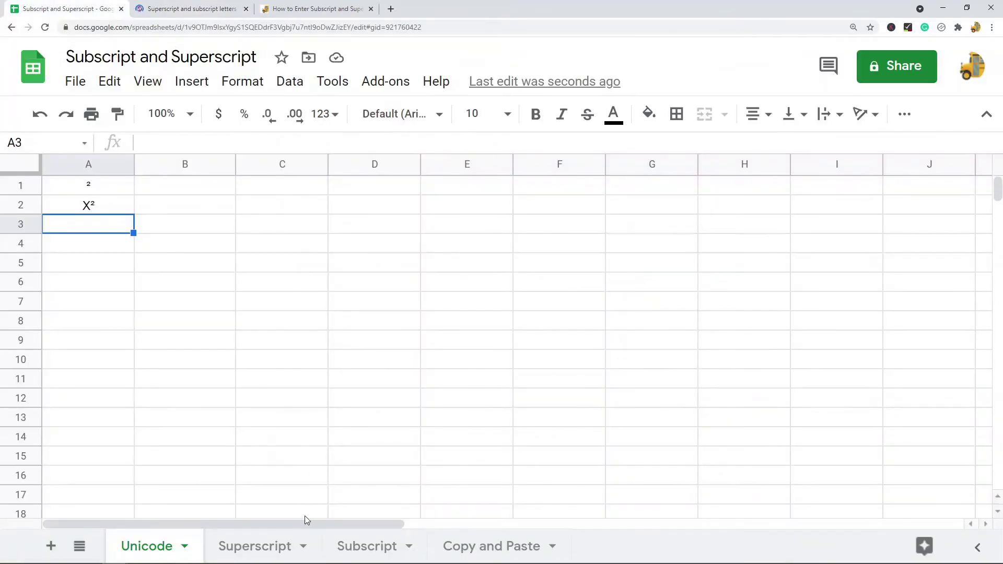
On the Superscript sheet, select the codes 8320 to 8326 in B2:B8.
{"action": "left_click", "coordinate": [268, 547]}
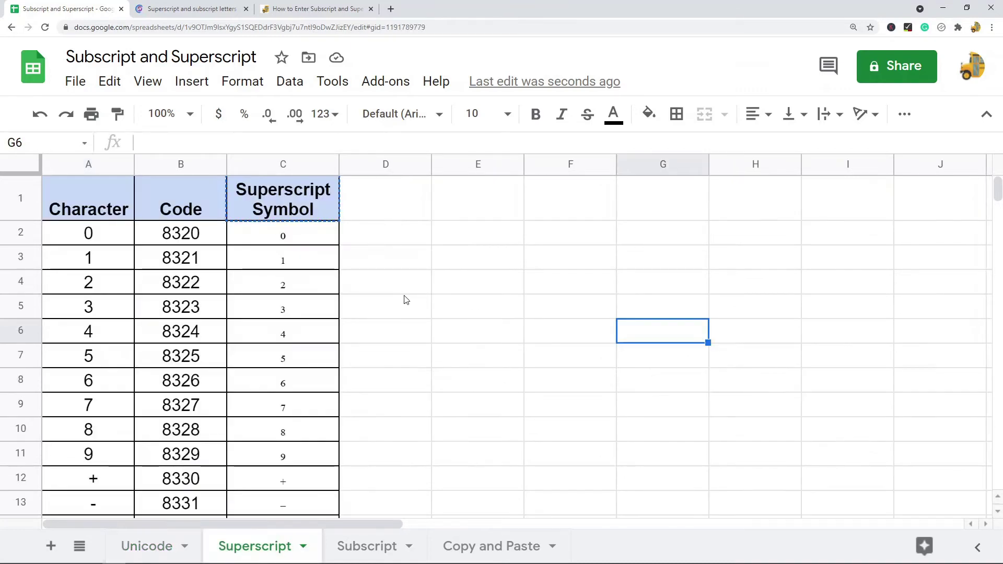
{"action": "left_click", "coordinate": [432, 273]}
{"action": "left_click", "coordinate": [459, 234]}
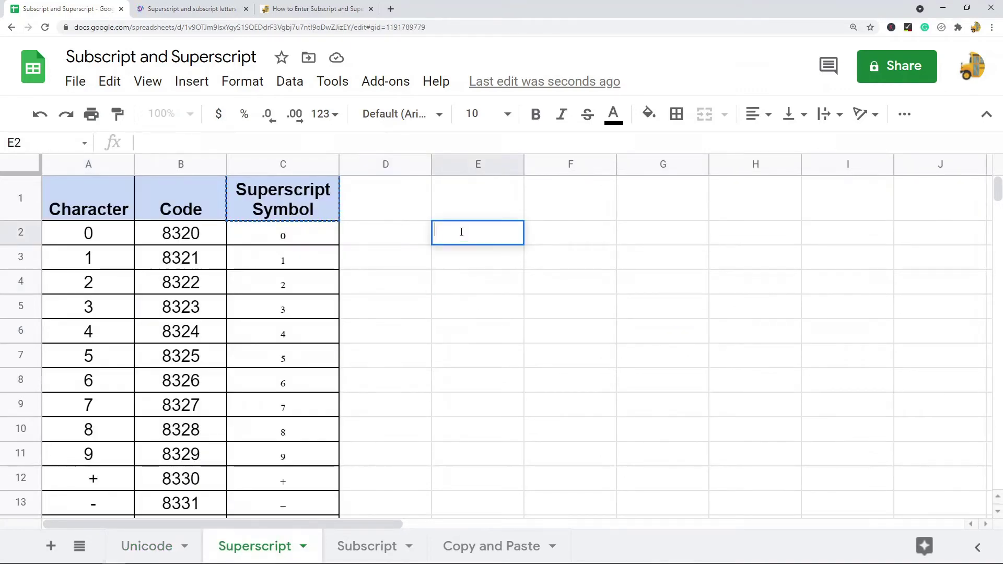
{"action": "left_click_drag", "start_coordinate": [194, 237], "coordinate": [195, 382]}
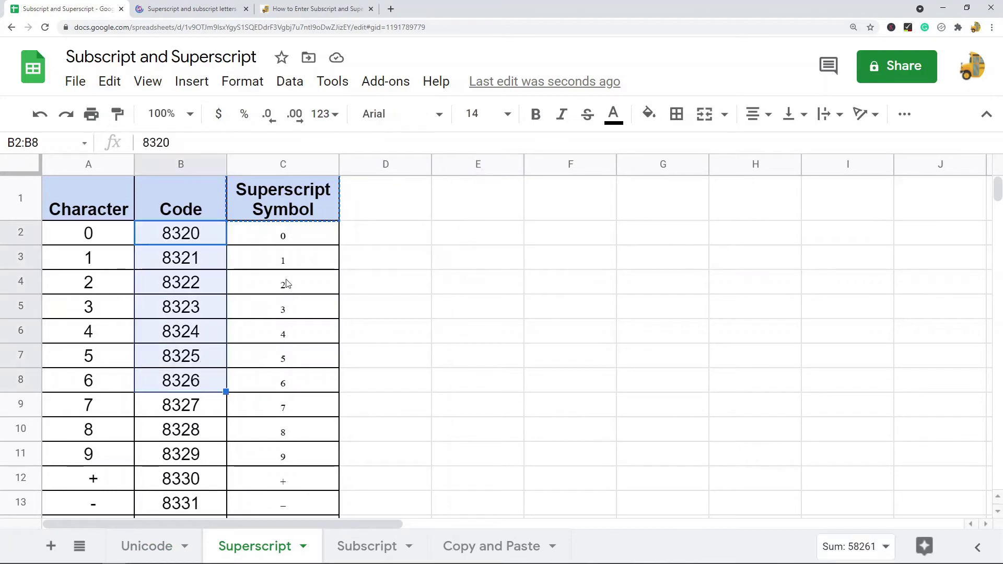
Enter =CHAR(8320) in cell E3 and copy its subscript zero result.
{"action": "double_click", "coordinate": [480, 258]}
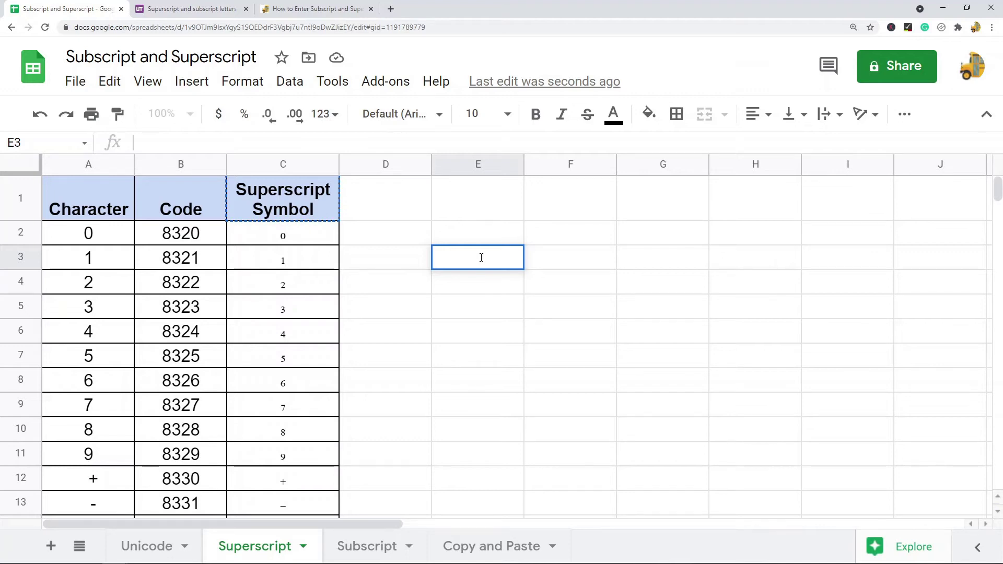
{"action": "type", "text": "=char"}
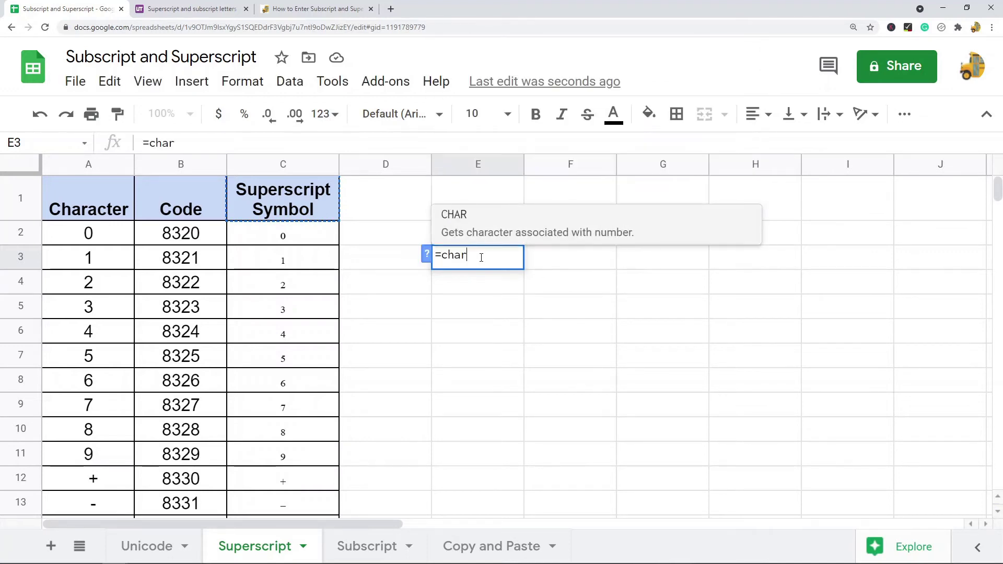
{"action": "key", "text": "Tab"}
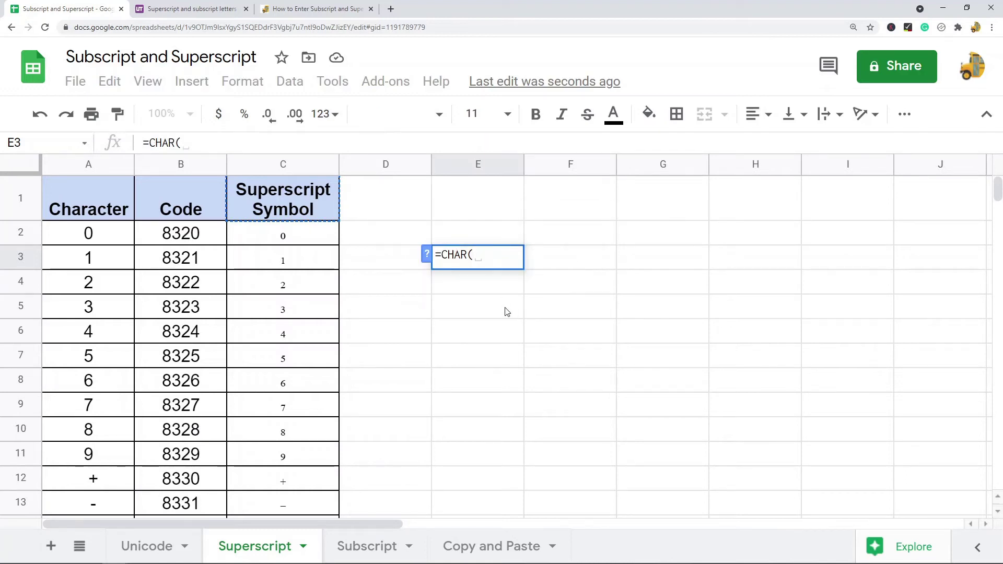
{"action": "type", "text": "83"}
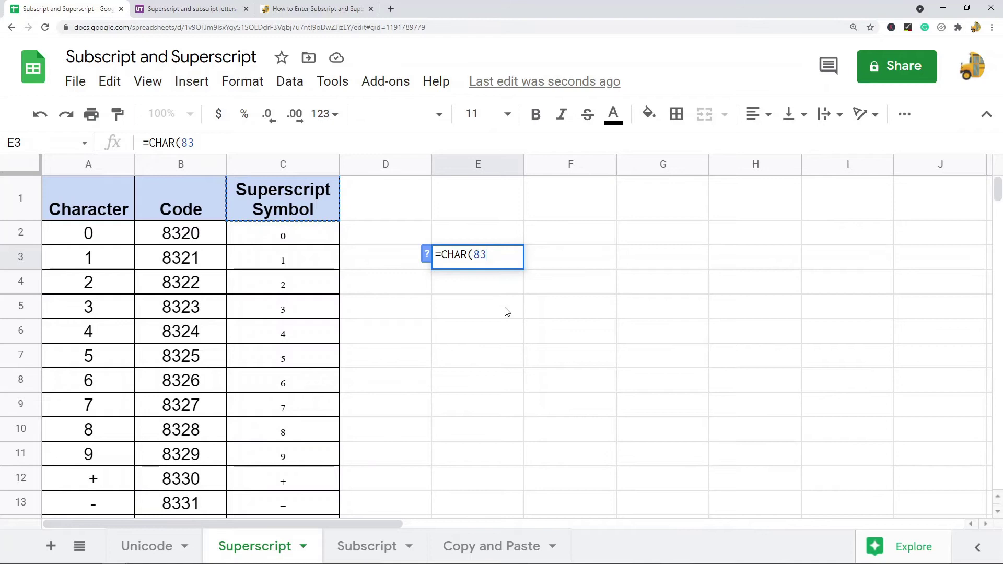
{"action": "type", "text": "20)"}
{"action": "key", "text": "Return"}
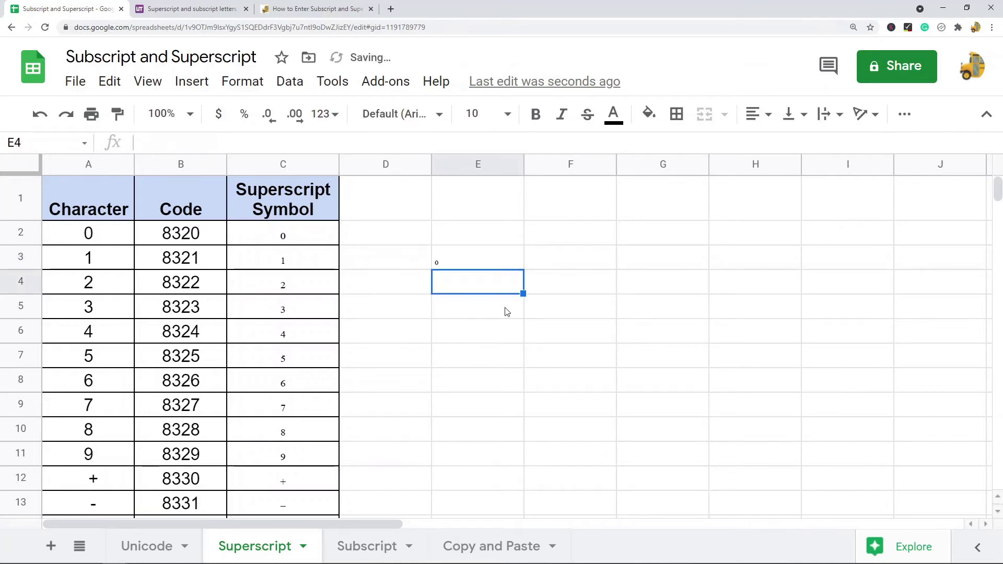
{"action": "left_click", "coordinate": [461, 258]}
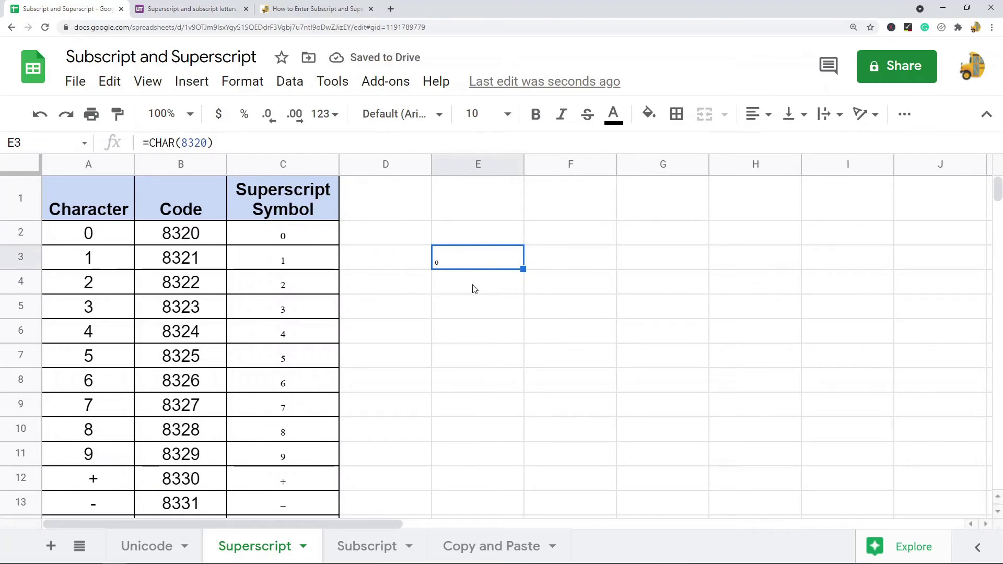
{"action": "key", "text": "ctrl+c"}
Paste E3 back onto itself as values only, replacing the CHAR formula.
{"action": "right_click", "coordinate": [470, 257]}
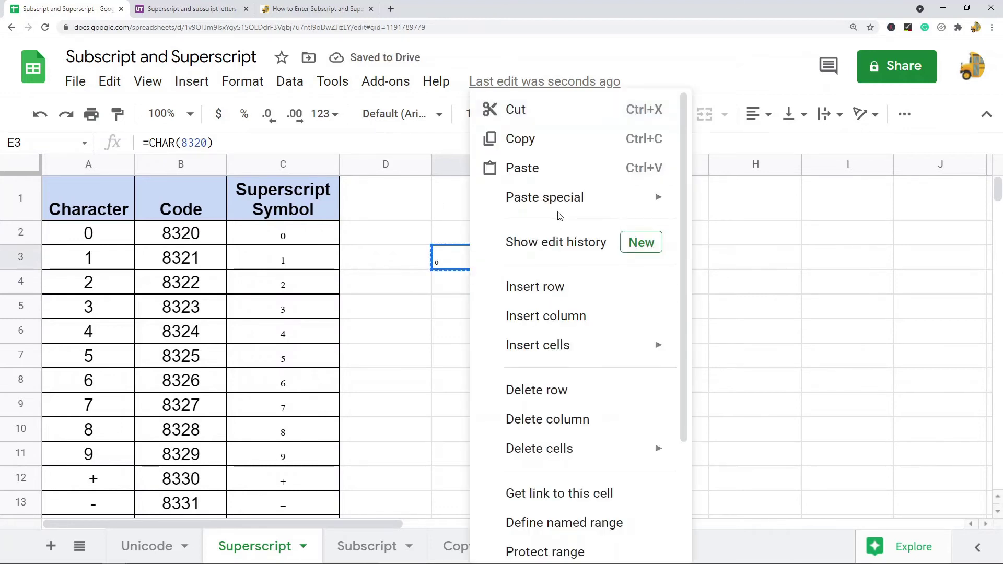
{"action": "mouse_move", "coordinate": [575, 198]}
{"action": "left_click", "coordinate": [732, 204]}
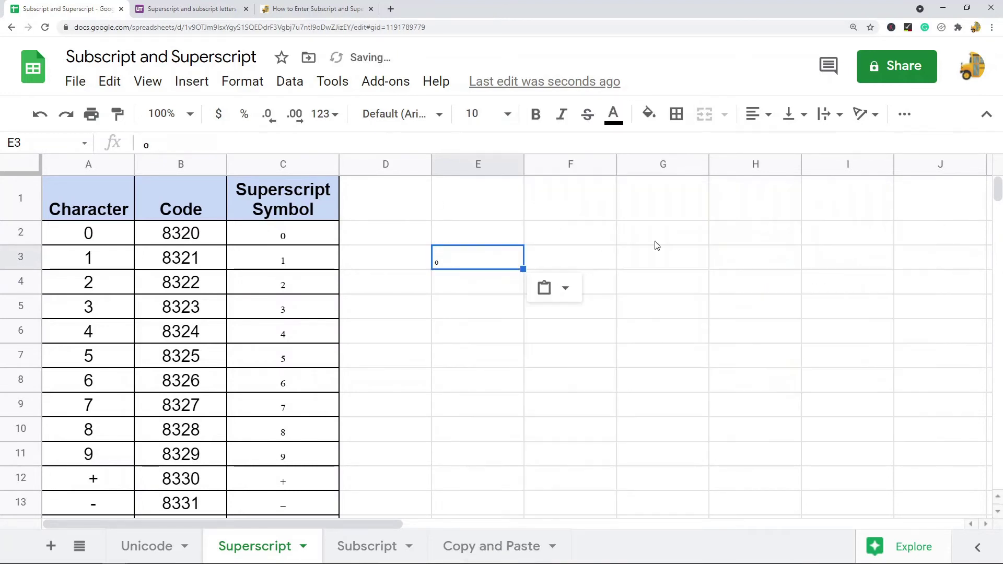
Add an X before the subscript zero so E3 reads X₀.
{"action": "double_click", "coordinate": [436, 264]}
{"action": "type", "text": "X"}
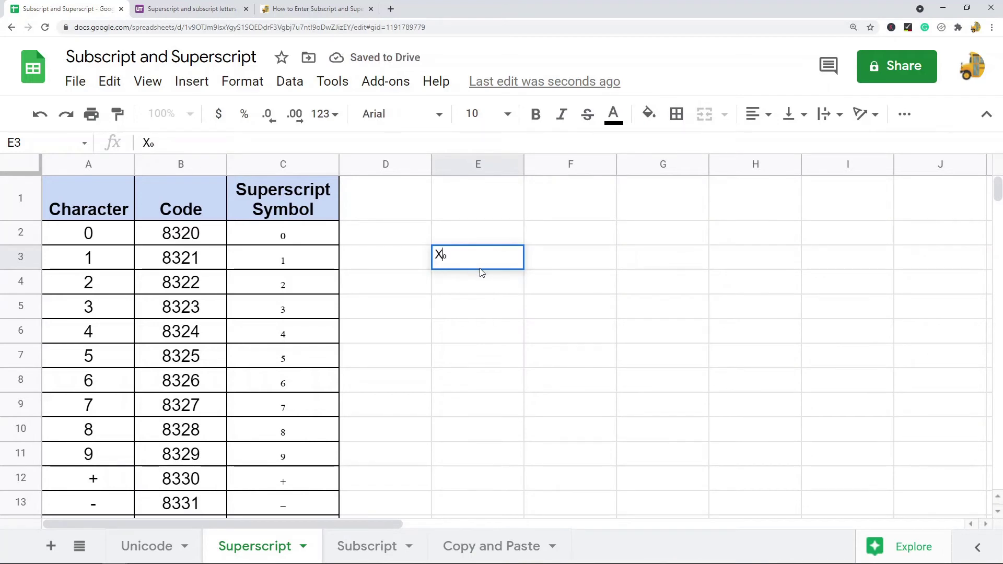
{"action": "key", "text": "Return"}
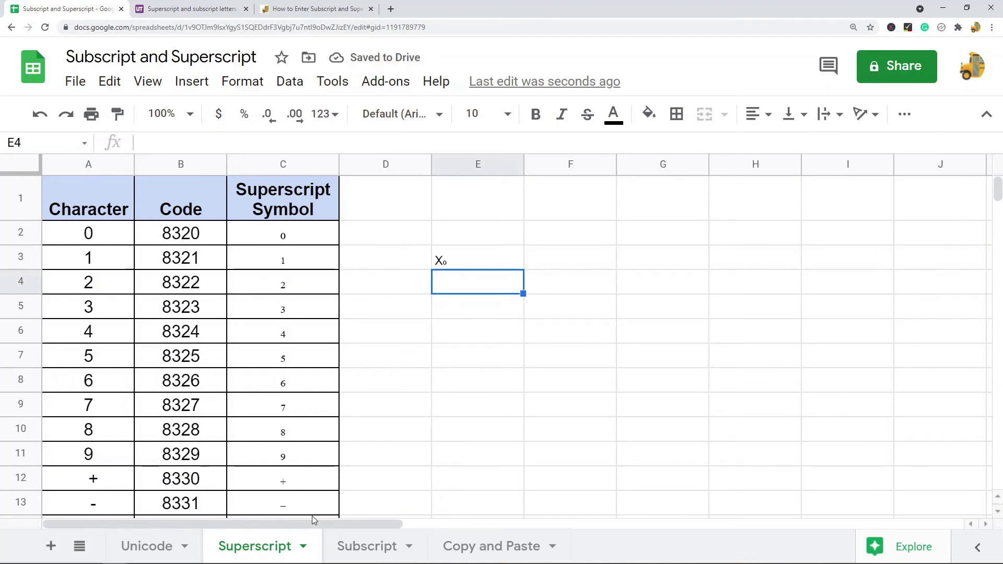
{"action": "left_click", "coordinate": [463, 264]}
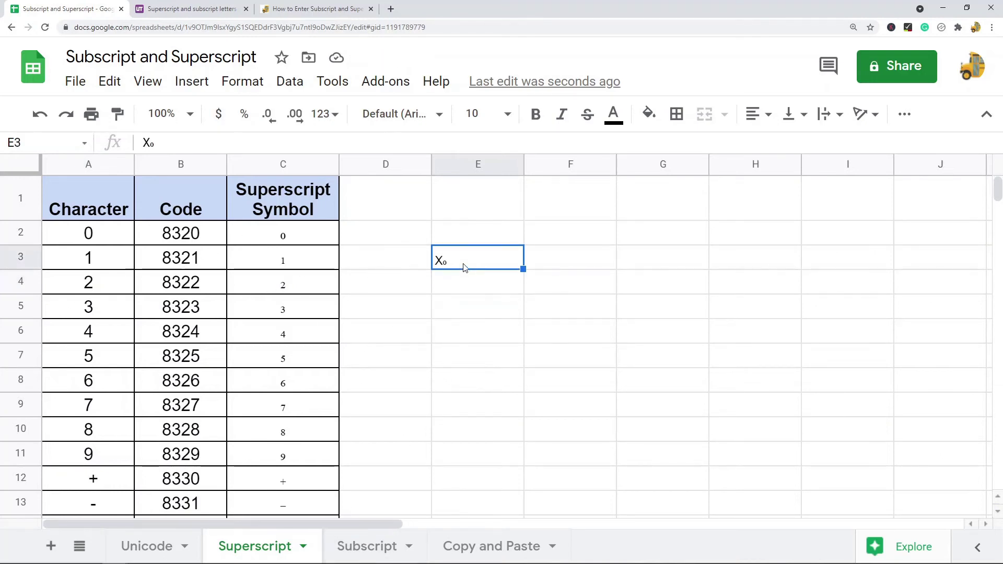
Select the character codes in B2 through B16 on the Superscript sheet.
{"action": "scroll", "coordinate": [217, 257], "scroll_direction": "down", "scroll_amount": 9}
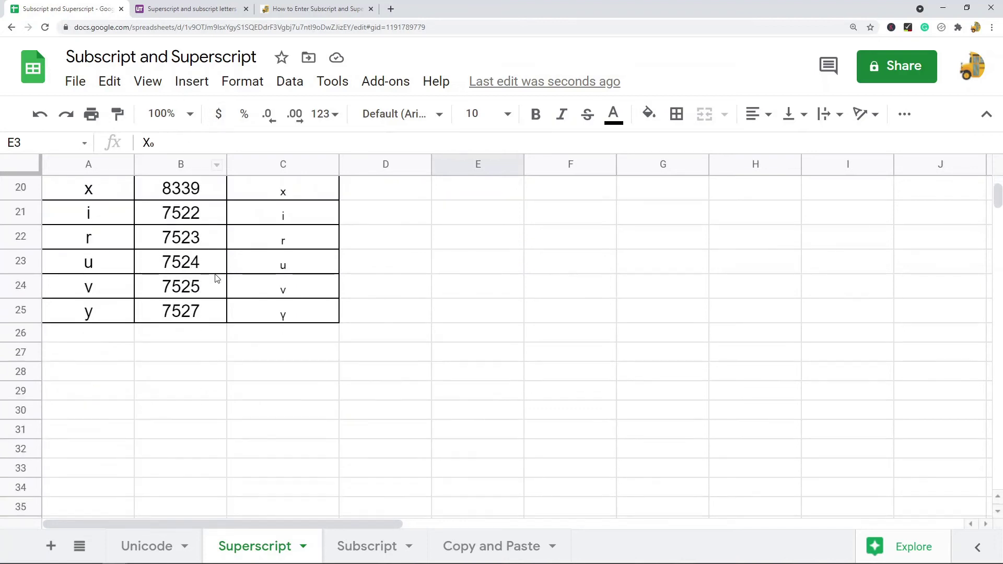
{"action": "scroll", "coordinate": [219, 284], "scroll_direction": "up", "scroll_amount": 9}
{"action": "left_click_drag", "start_coordinate": [197, 231], "coordinate": [346, 537]}
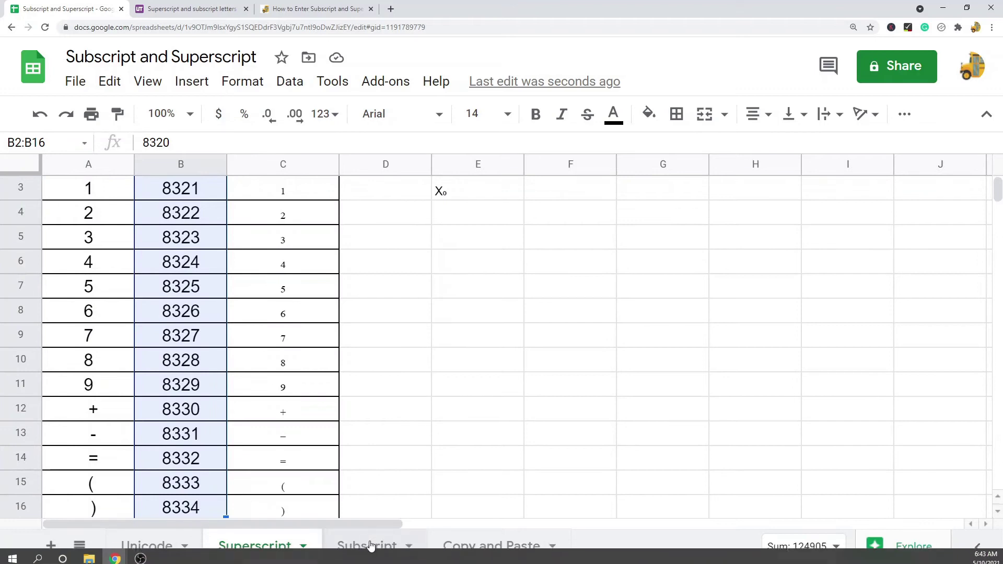
Open the Subscript sheet and scroll through its code table of digits, symbols and letters.
{"action": "left_click", "coordinate": [366, 547]}
{"action": "left_click_drag", "start_coordinate": [190, 240], "coordinate": [181, 430]}
{"action": "scroll", "coordinate": [403, 257], "scroll_direction": "down", "scroll_amount": 4}
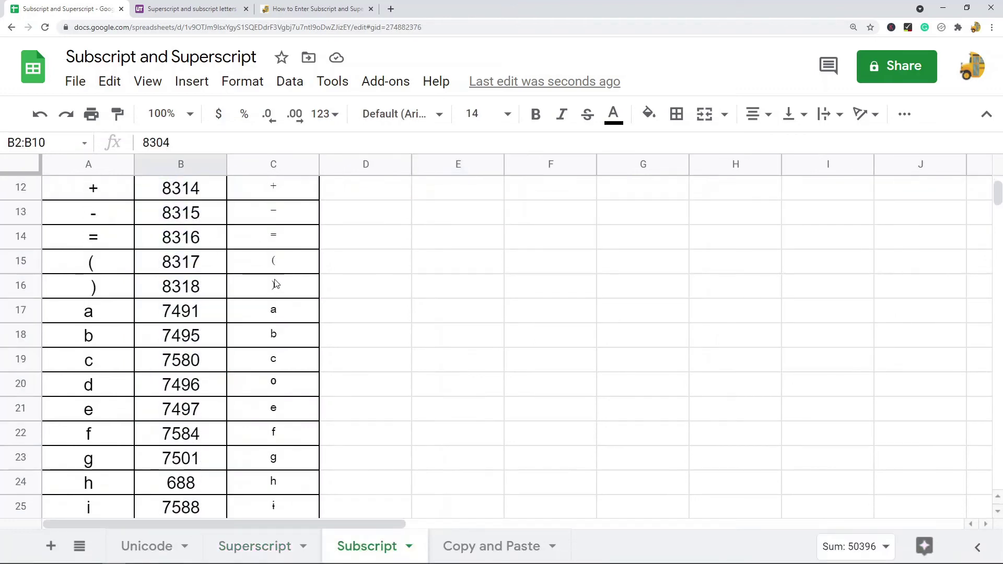
{"action": "scroll", "coordinate": [422, 271], "scroll_direction": "up", "scroll_amount": 3}
{"action": "scroll", "coordinate": [421, 271], "scroll_direction": "up", "scroll_amount": 2}
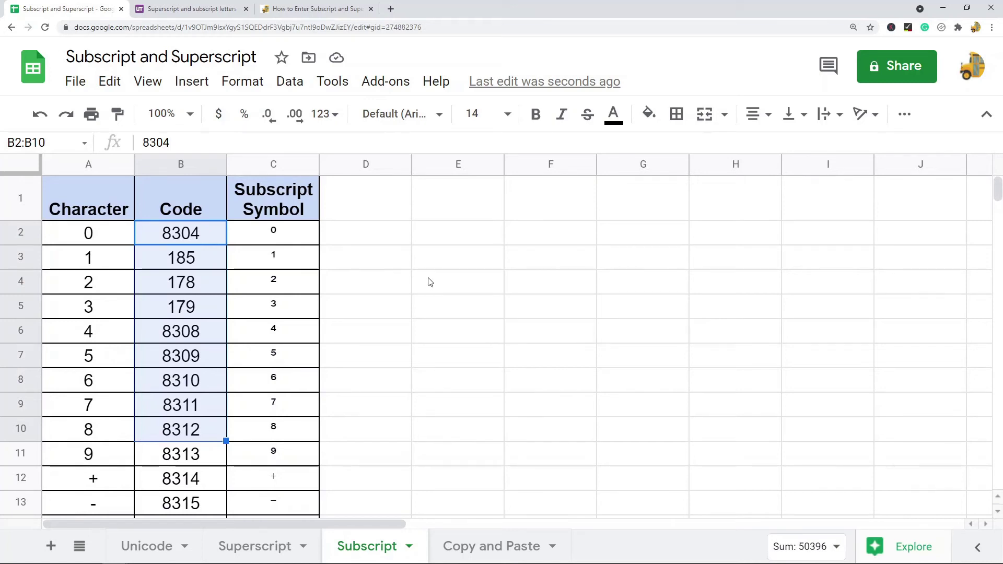
{"action": "scroll", "coordinate": [423, 282], "scroll_direction": "down", "scroll_amount": 5}
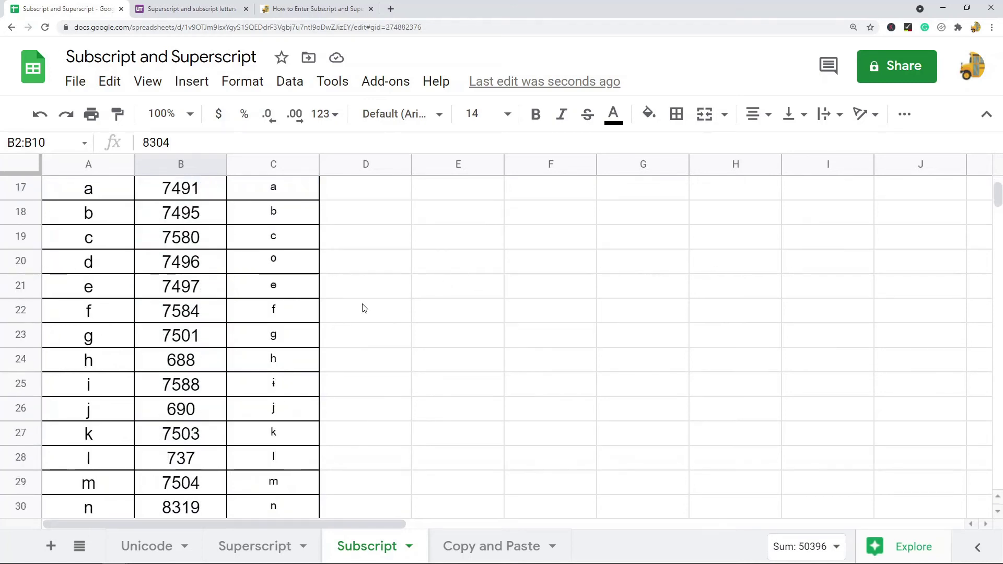
{"action": "scroll", "coordinate": [225, 335], "scroll_direction": "down", "scroll_amount": 4}
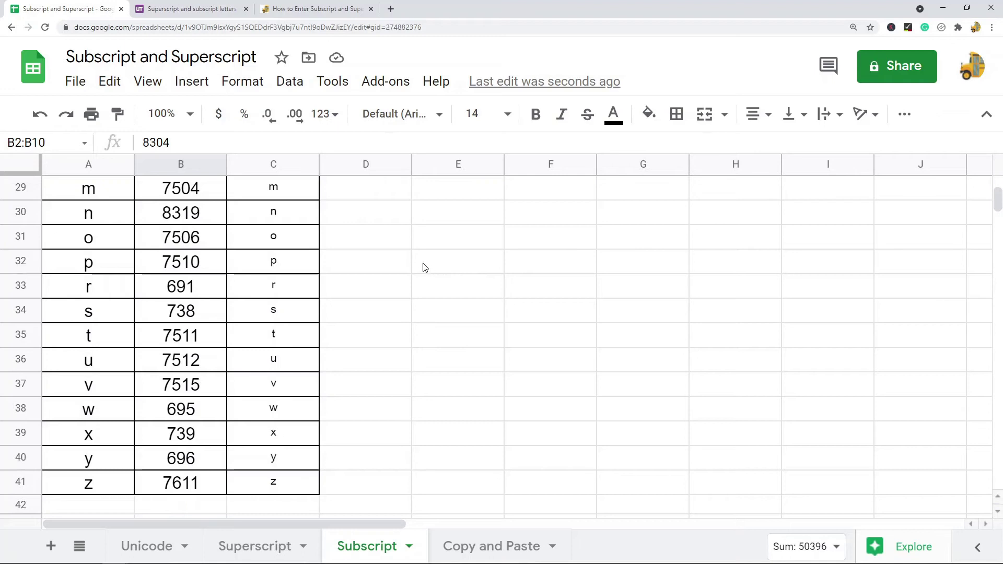
Open the empty Copy and Paste sheet.
{"action": "left_click", "coordinate": [501, 550]}
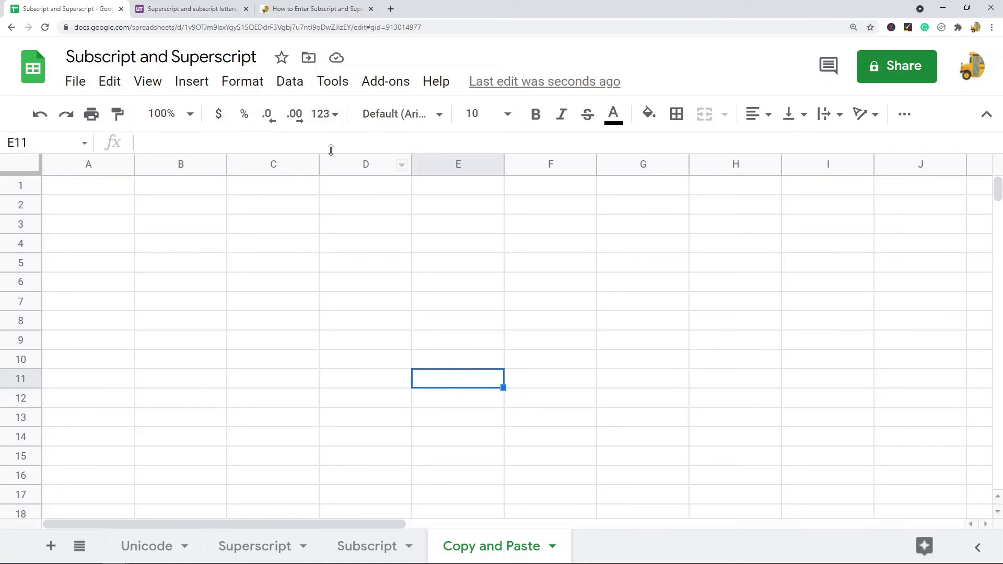
Highlight the superscript 1 in the blog's Common Math Superscripts list, then return to Sheets.
{"action": "left_click", "coordinate": [306, 6]}
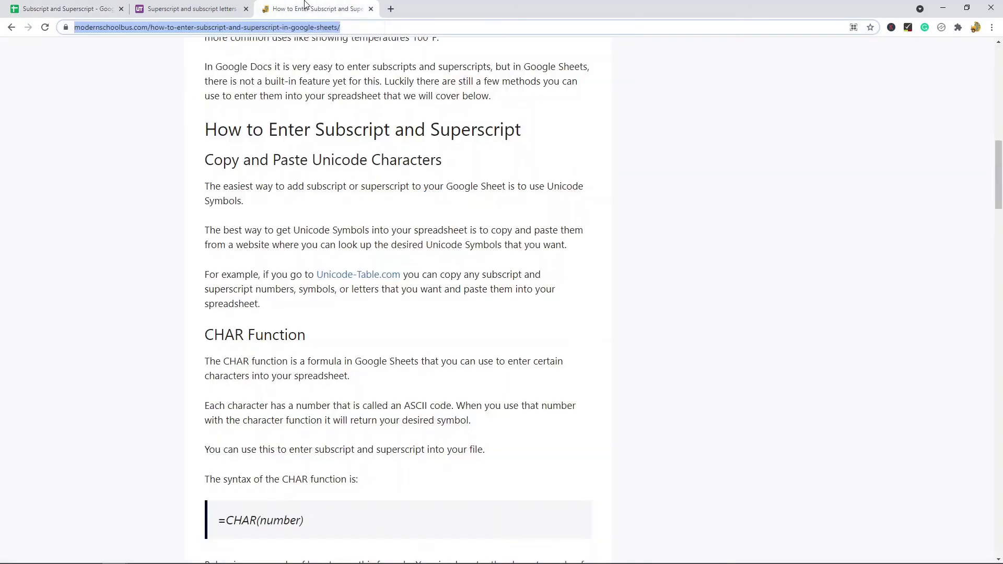
{"action": "scroll", "coordinate": [523, 311], "scroll_direction": "down", "scroll_amount": 15}
{"action": "scroll", "coordinate": [538, 307], "scroll_direction": "down", "scroll_amount": 20}
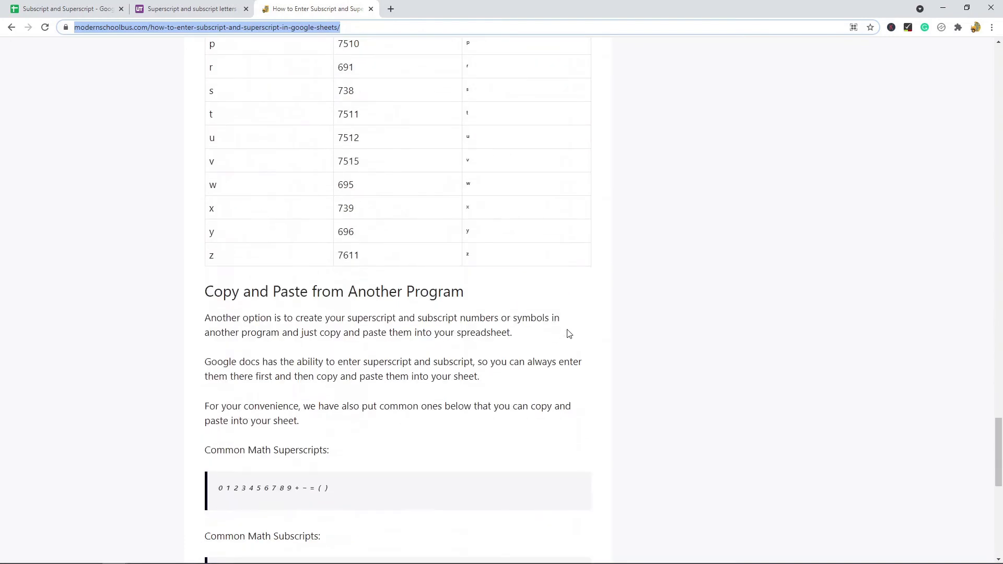
{"action": "scroll", "coordinate": [544, 318], "scroll_direction": "up", "scroll_amount": 3}
{"action": "scroll", "coordinate": [237, 267], "scroll_direction": "up", "scroll_amount": 3}
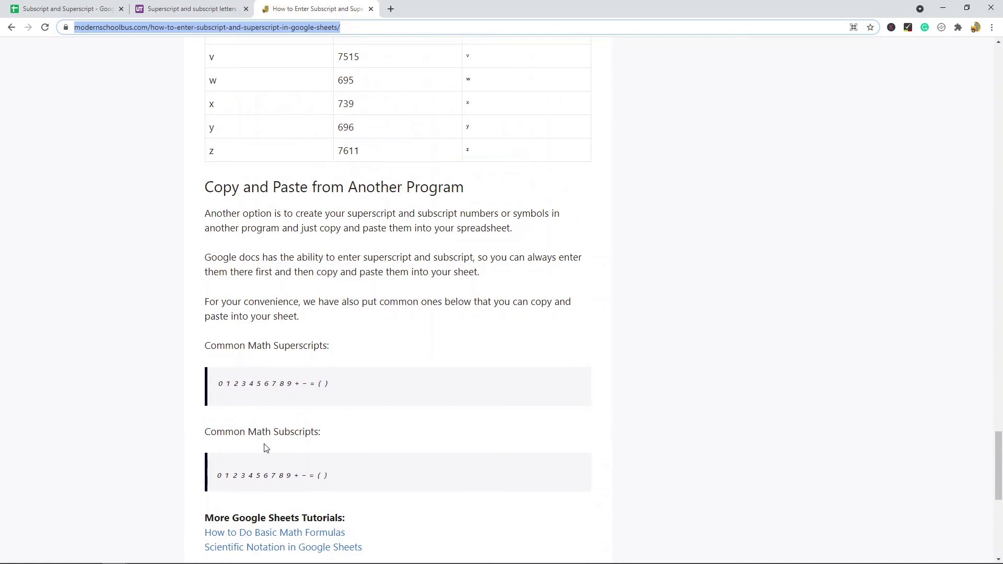
{"action": "mouse_move", "coordinate": [225, 386]}
{"action": "left_mouse_down"}
{"action": "mouse_move", "coordinate": [238, 387]}
{"action": "mouse_move", "coordinate": [230, 387]}
{"action": "left_mouse_up"}
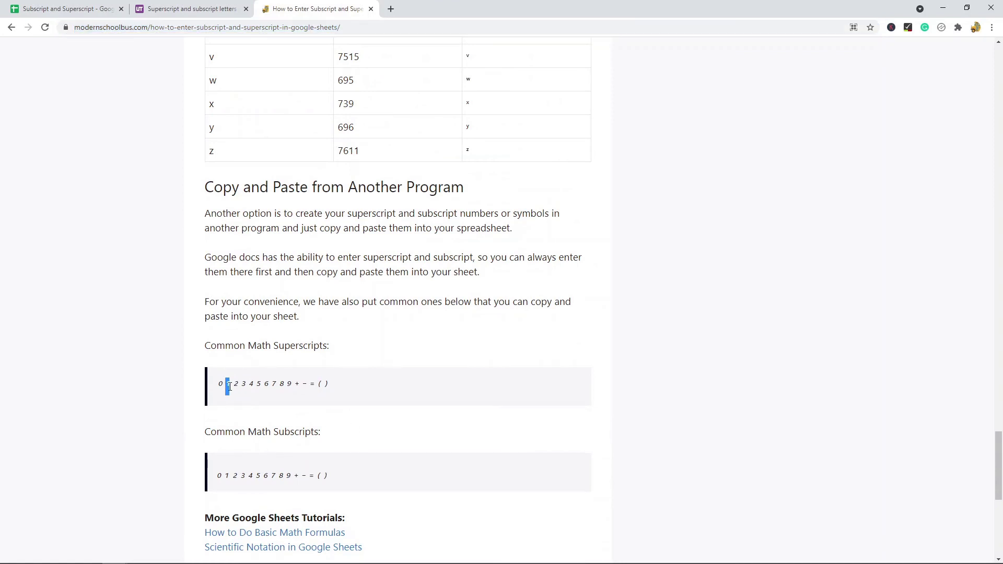
{"action": "left_click", "coordinate": [45, 8]}
Replace the italic formatted paste in A1 with a plain superscript ¹.
{"action": "left_click", "coordinate": [86, 193]}
{"action": "key", "text": "ctrl+v"}
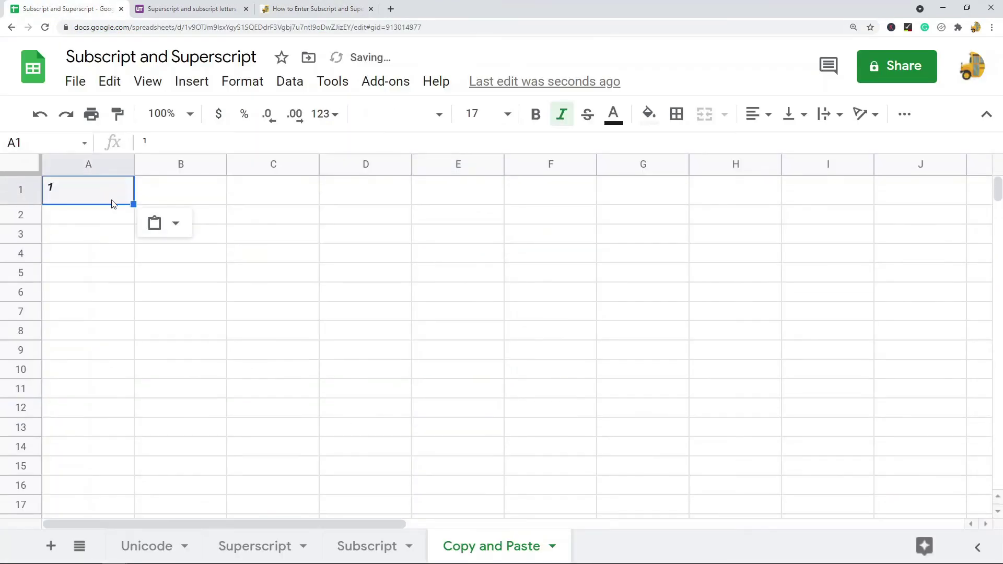
{"action": "key", "text": "ctrl+z"}
{"action": "right_click", "coordinate": [96, 189]}
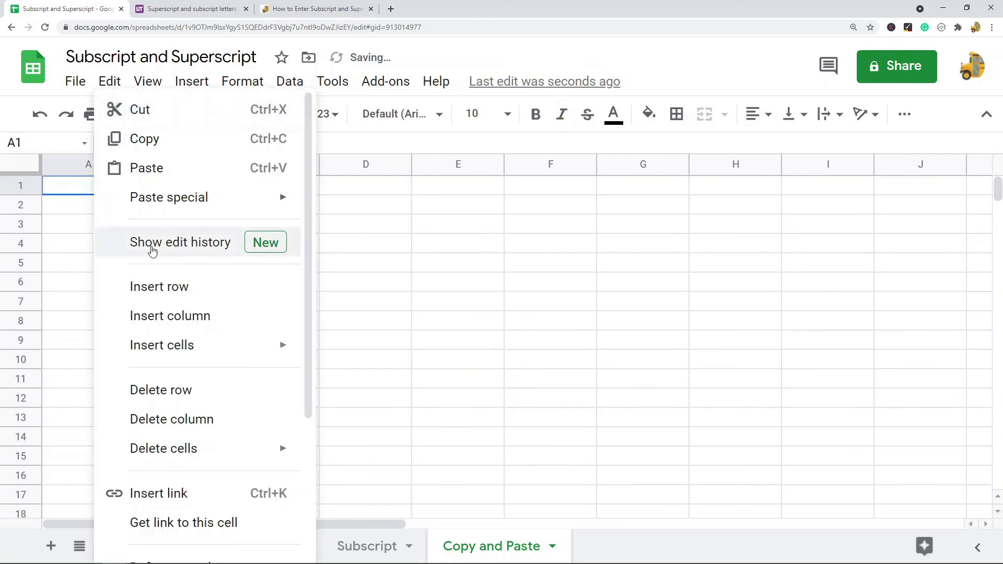
{"action": "double_click", "coordinate": [73, 191]}
{"action": "key", "text": "ctrl+v"}
{"action": "left_click", "coordinate": [194, 230]}
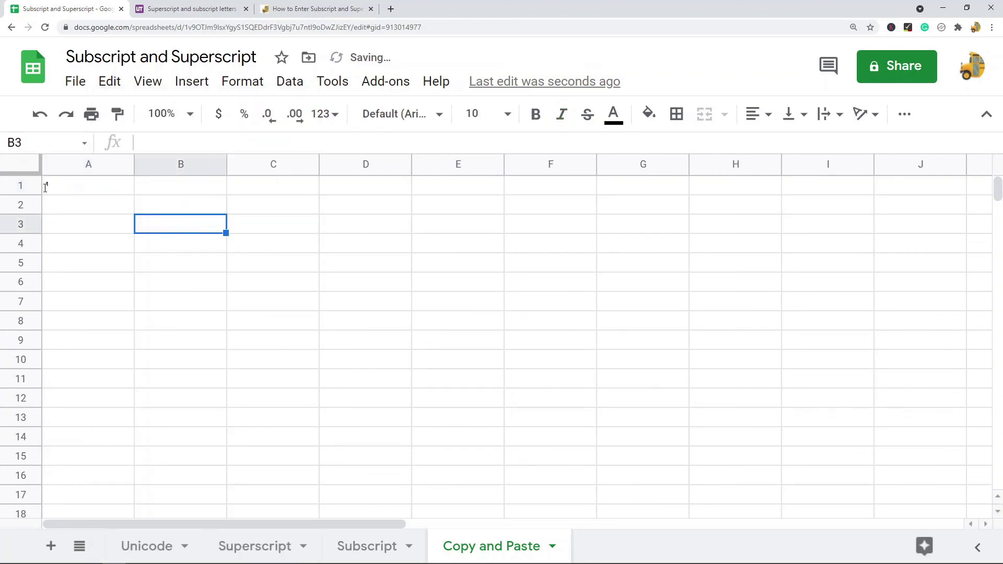
{"action": "left_click", "coordinate": [45, 187]}
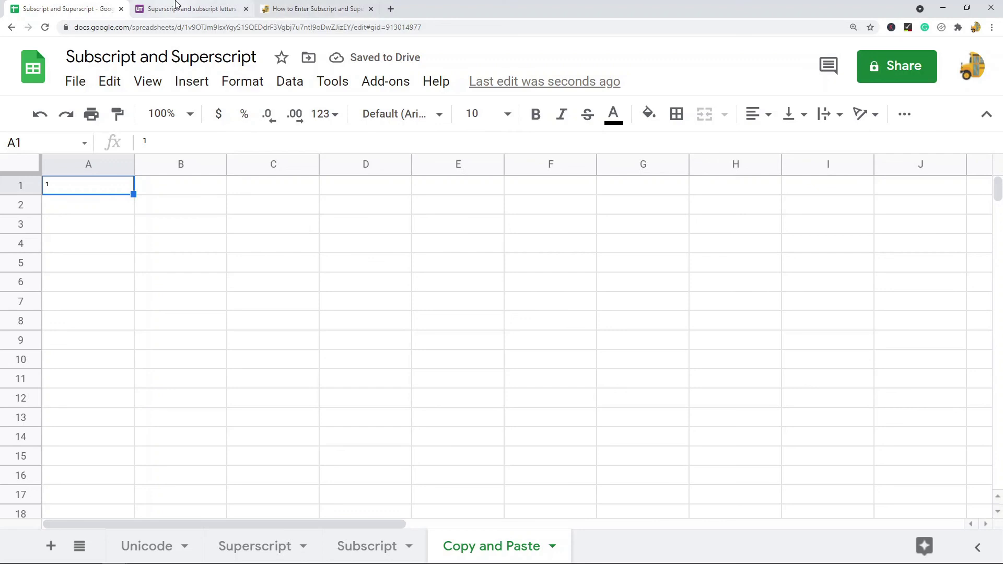